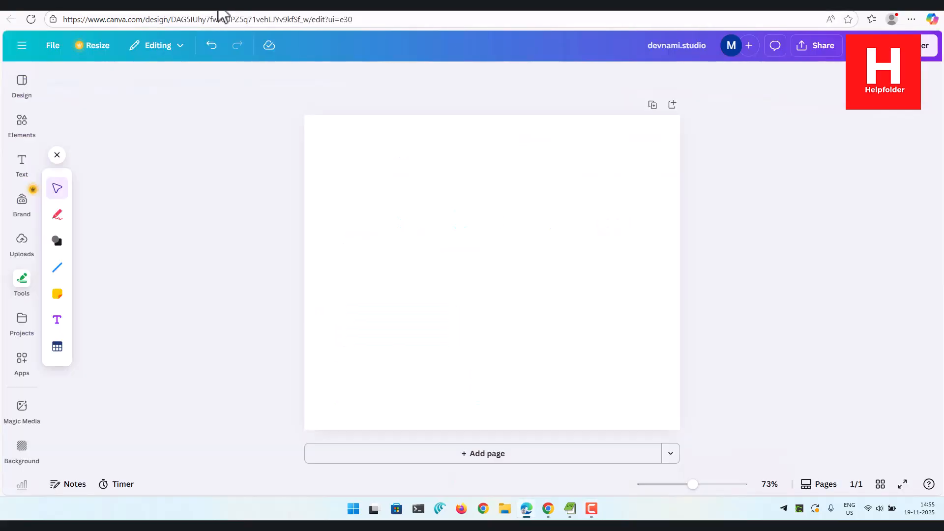
# Add a heading to the blank page with the text "devnami.studios"
pyautogui.click(22, 170)
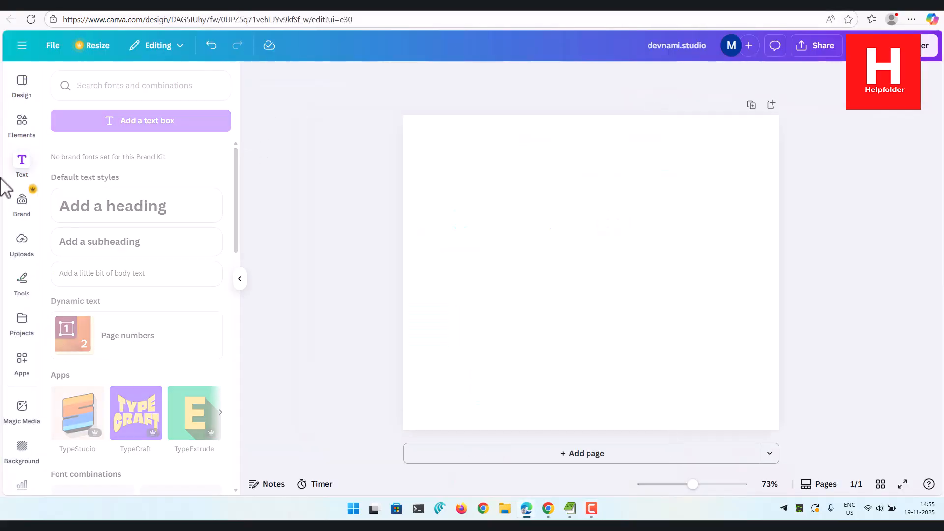
pyautogui.click(178, 209)
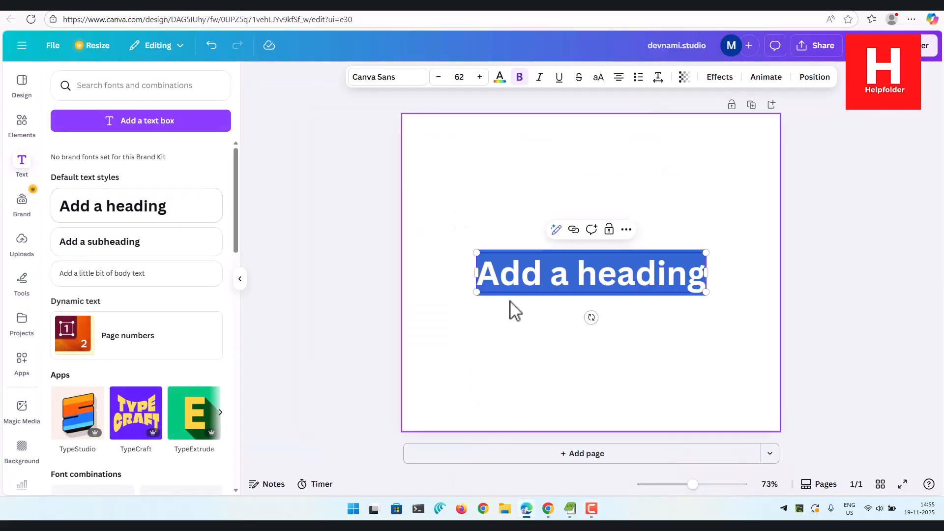
pyautogui.write('devnami.')
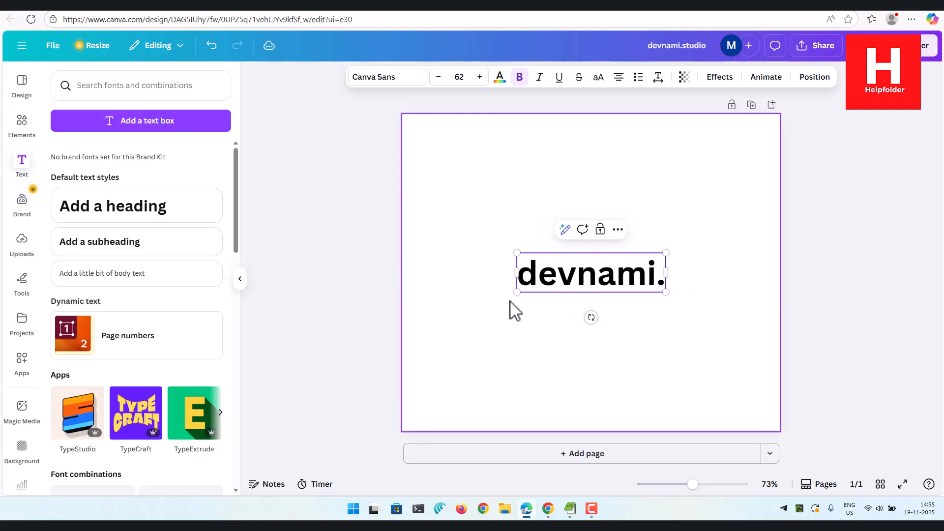
pyautogui.write('studios')
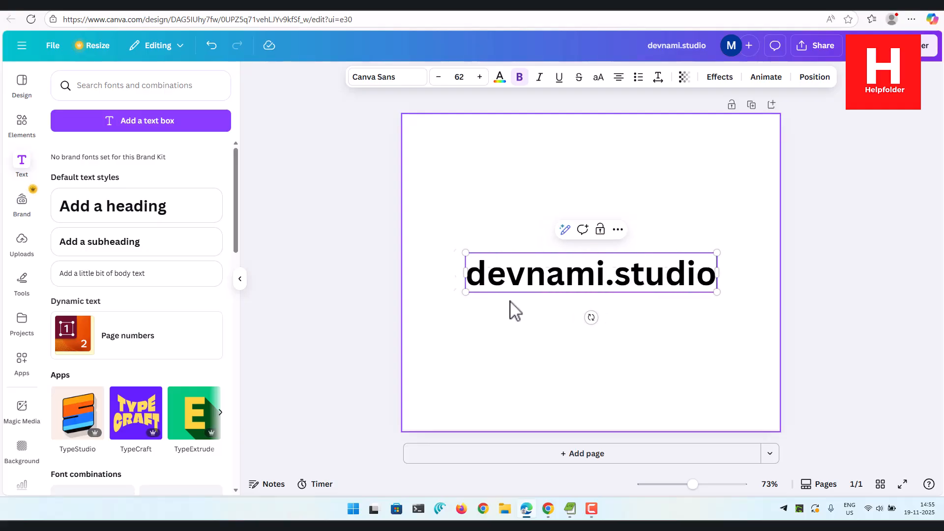
pyautogui.click(370, 291)
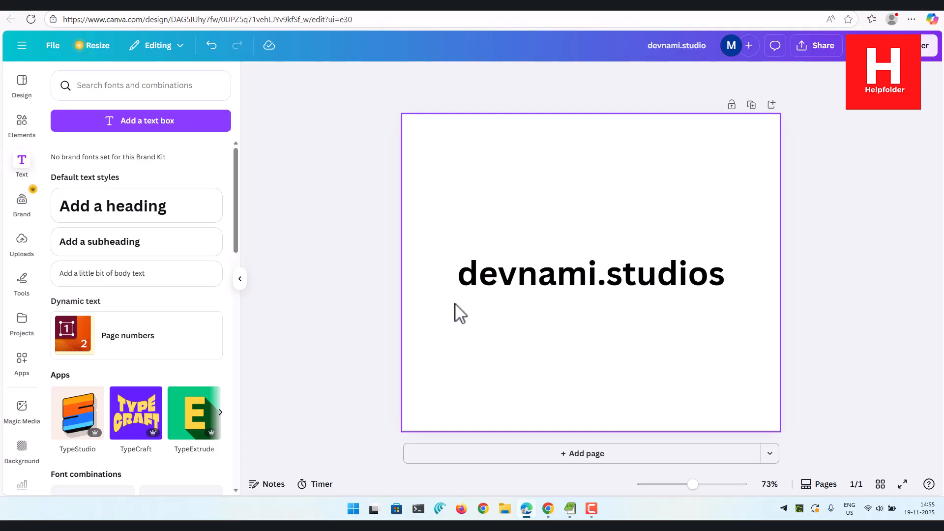
# Find the Inter font and apply it to the devnami.studios heading
pyautogui.click(473, 260)
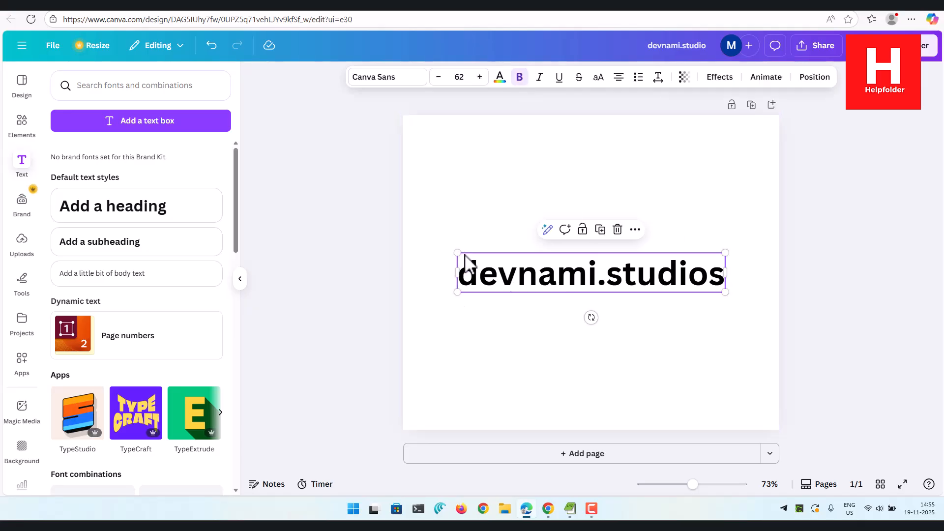
pyautogui.click(404, 82)
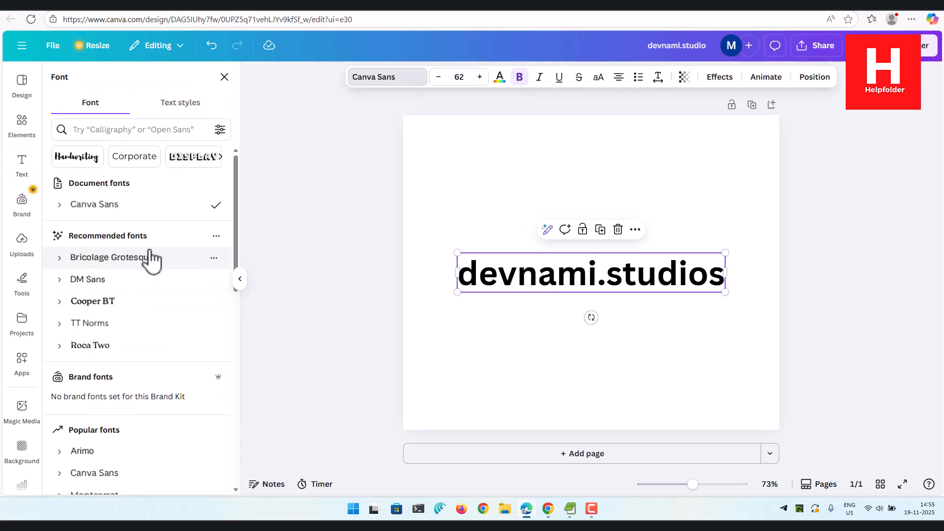
pyautogui.scroll(-3, 144, 326)
pyautogui.scroll(-8, 148, 324)
pyautogui.scroll(10, 148, 322)
pyautogui.click(121, 131)
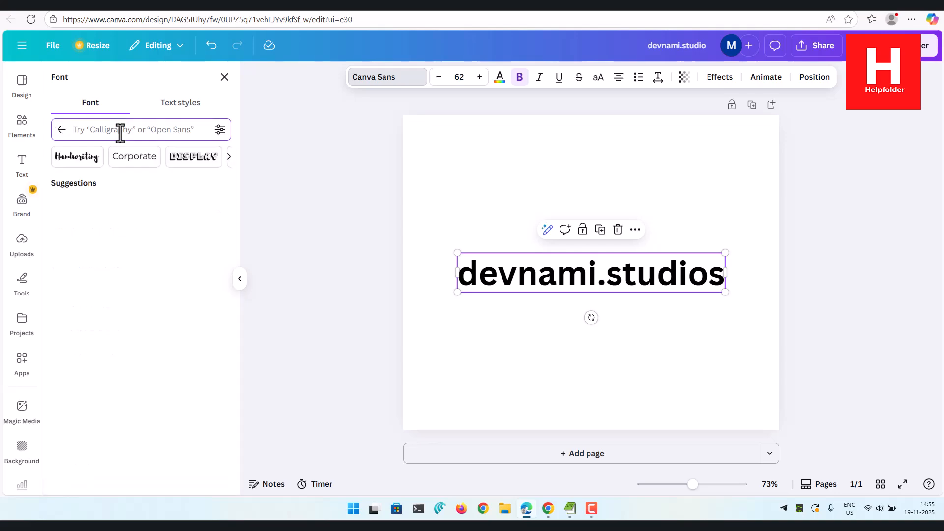
pyautogui.write('Inter')
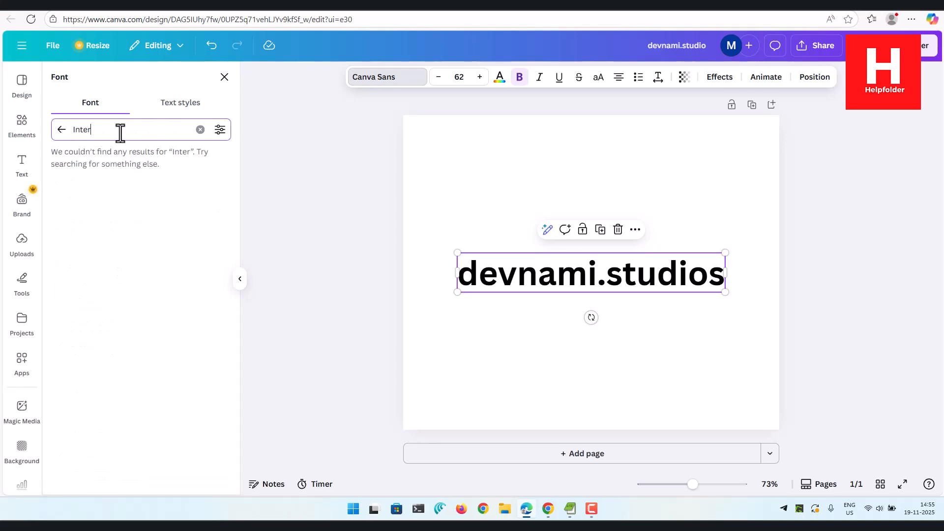
pyautogui.click(106, 183)
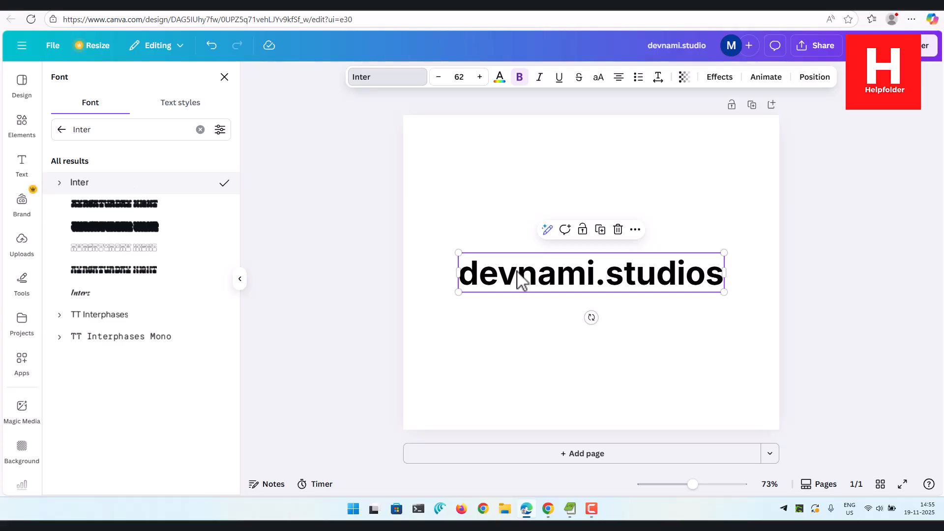
# Set the heading's font size to 72 and nudge the text slightly up and to the right on the page
pyautogui.click(460, 77)
pyautogui.scroll(-3, 479, 312)
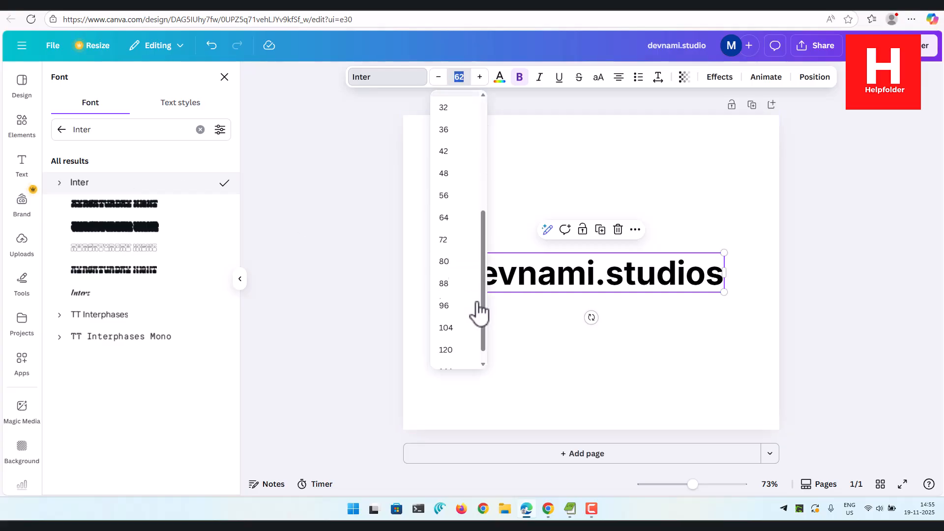
pyautogui.click(448, 245)
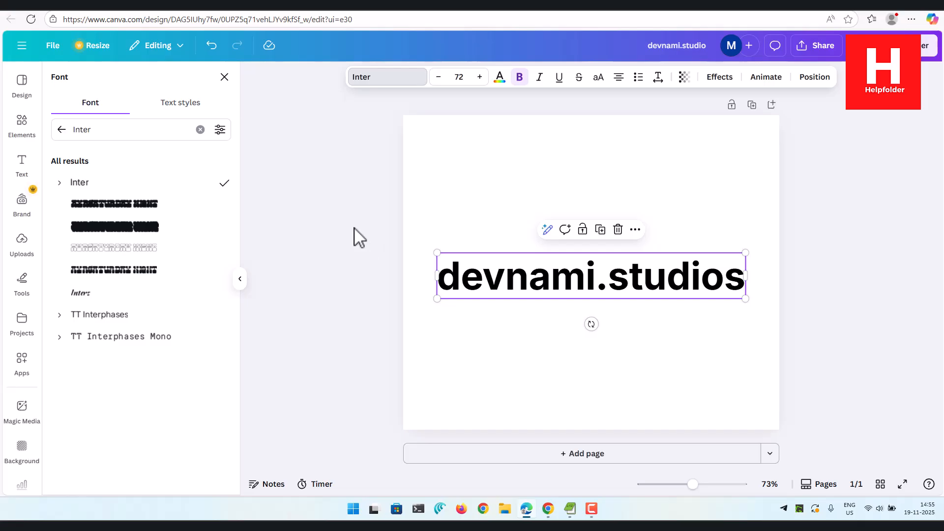
pyautogui.press('Escape')
pyautogui.click(356, 197)
pyautogui.click(594, 285)
pyautogui.moveTo(598, 290)
pyautogui.mouseDown()
pyautogui.moveTo(590, 267)
pyautogui.moveTo(596, 289)
pyautogui.mouseUp()
pyautogui.click(370, 272)
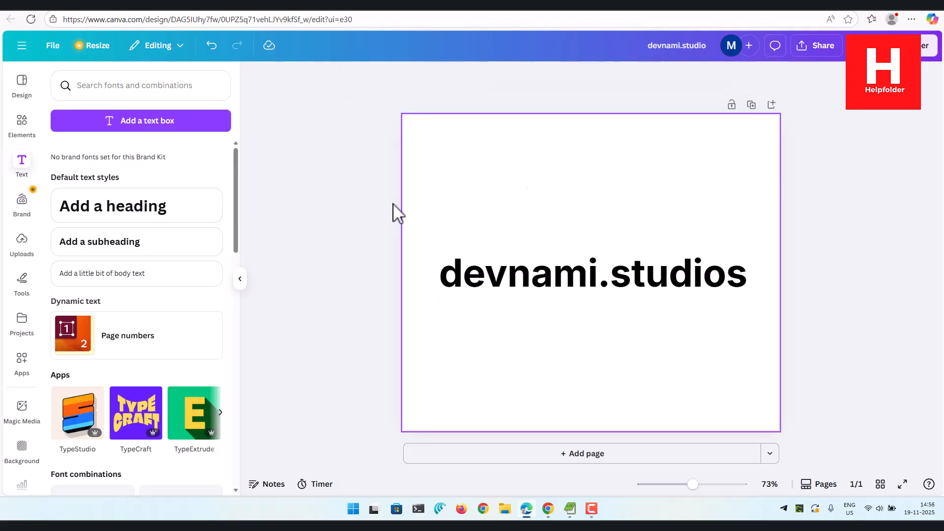
# Download the design as a PNG with a transparent background
pyautogui.scroll(-3, 228, 288)
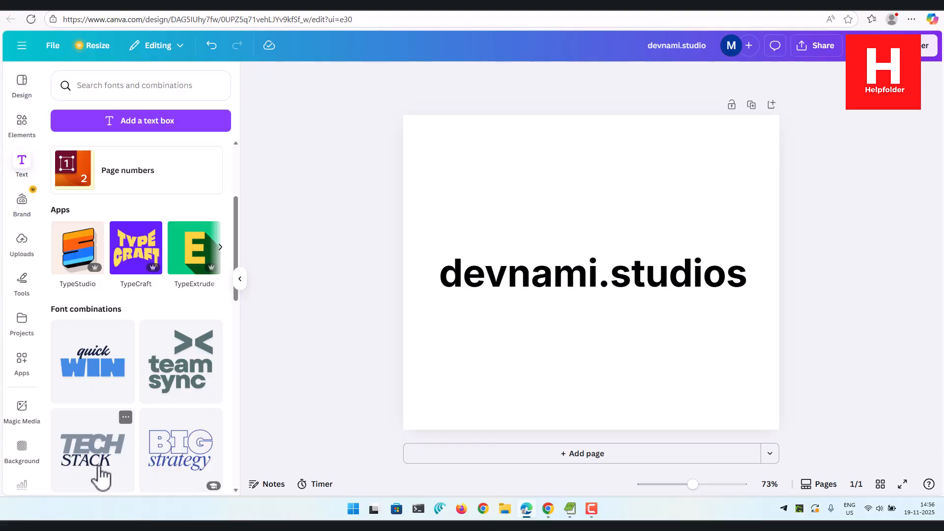
pyautogui.scroll(-3, 179, 437)
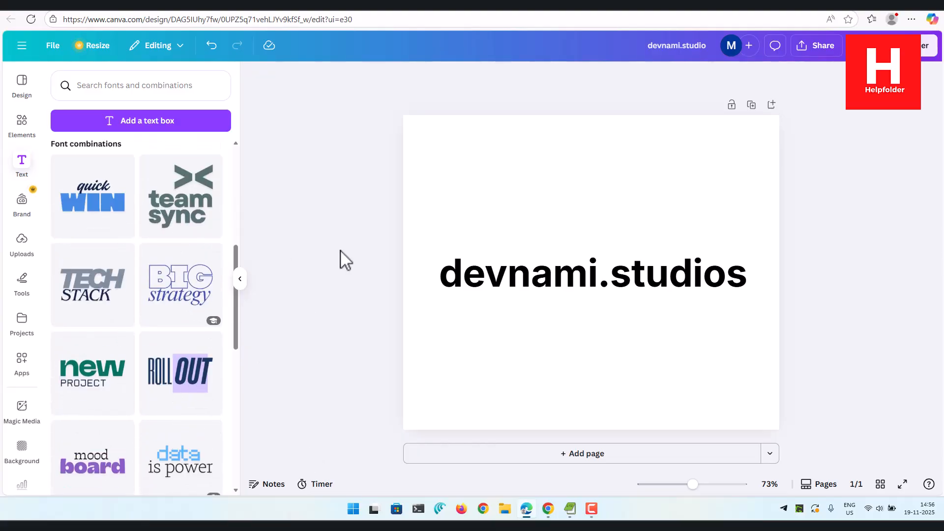
pyautogui.click(820, 47)
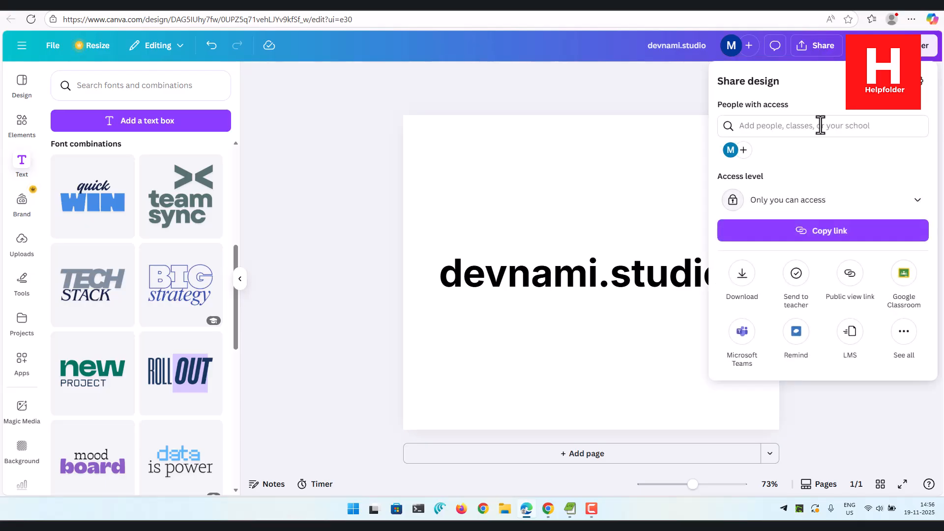
pyautogui.click(743, 273)
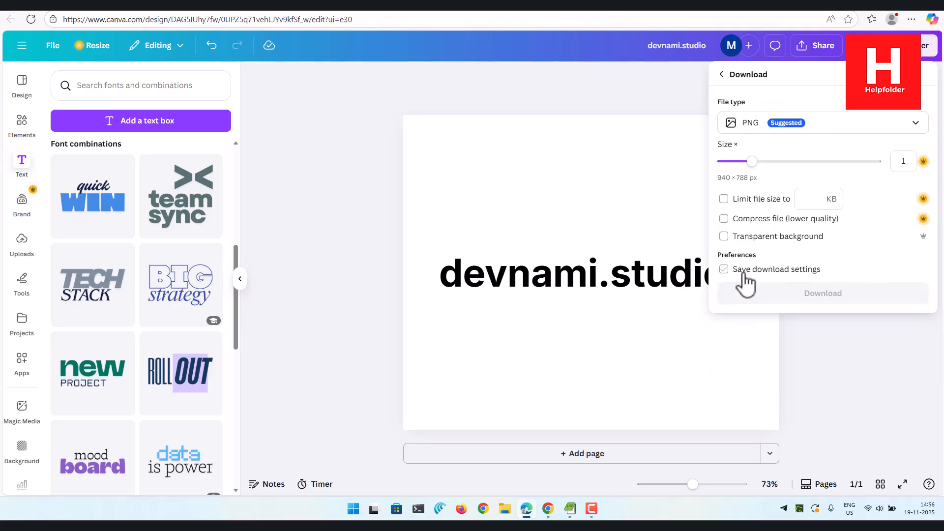
pyautogui.click(731, 238)
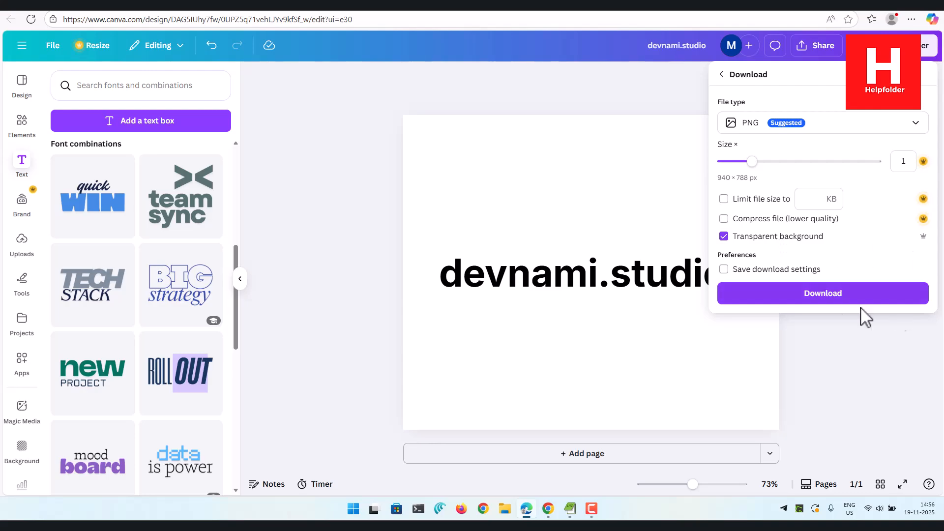
pyautogui.click(824, 295)
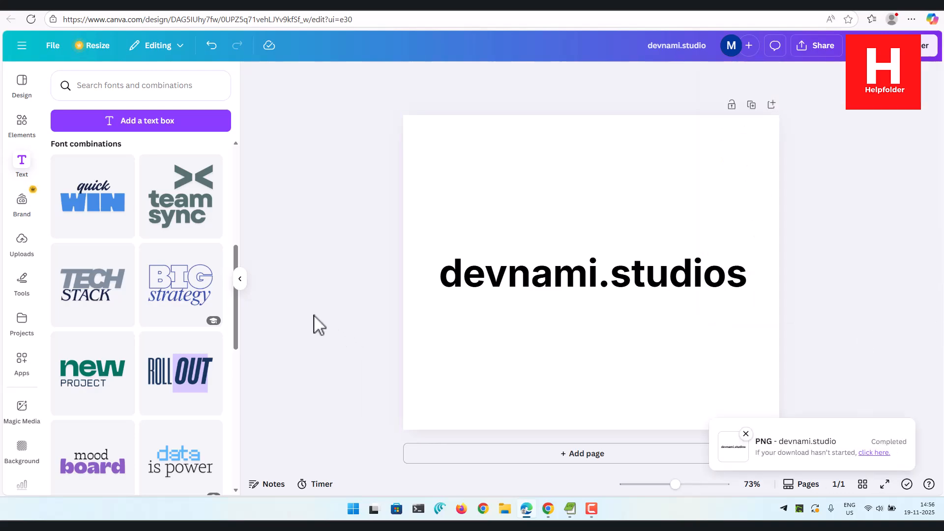
# Open the downloaded devnami.studio PNG from the Downloads folder, check its background in the image viewer and close it
pyautogui.click(834, 64)
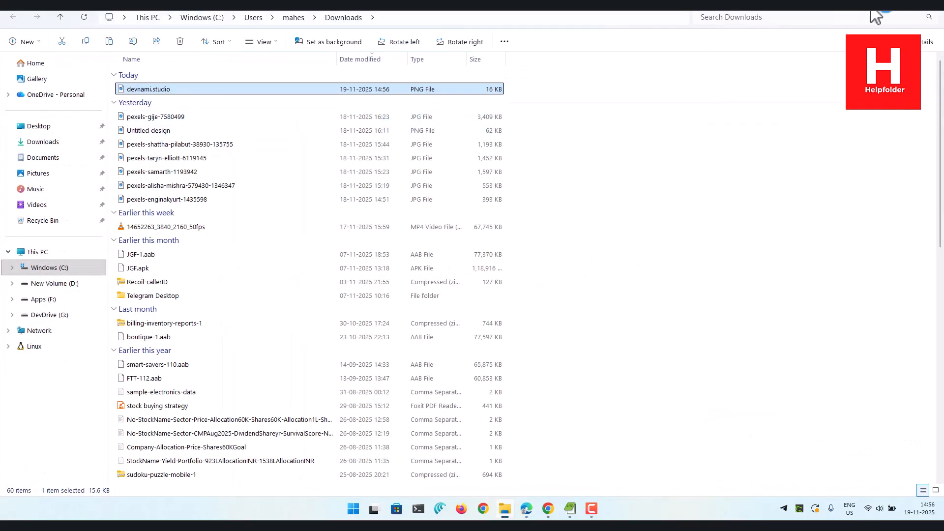
pyautogui.click(885, 11)
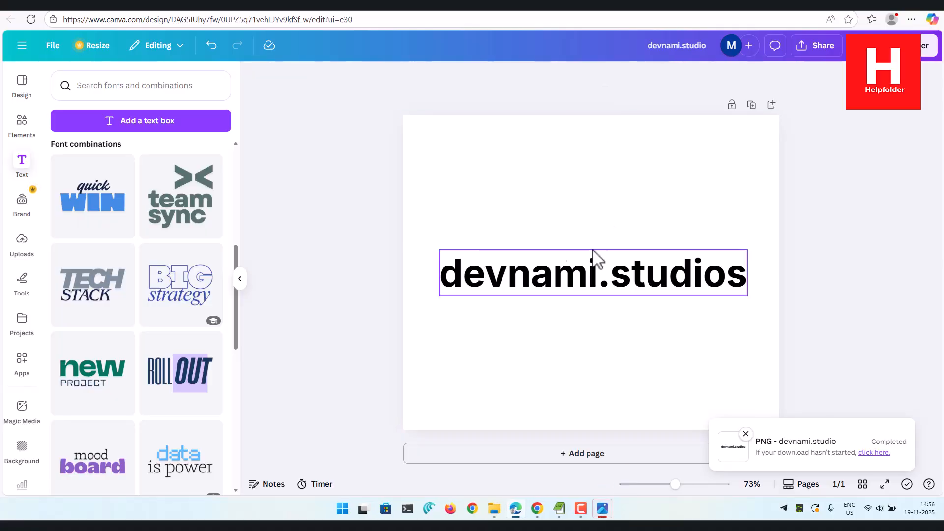
pyautogui.click(603, 509)
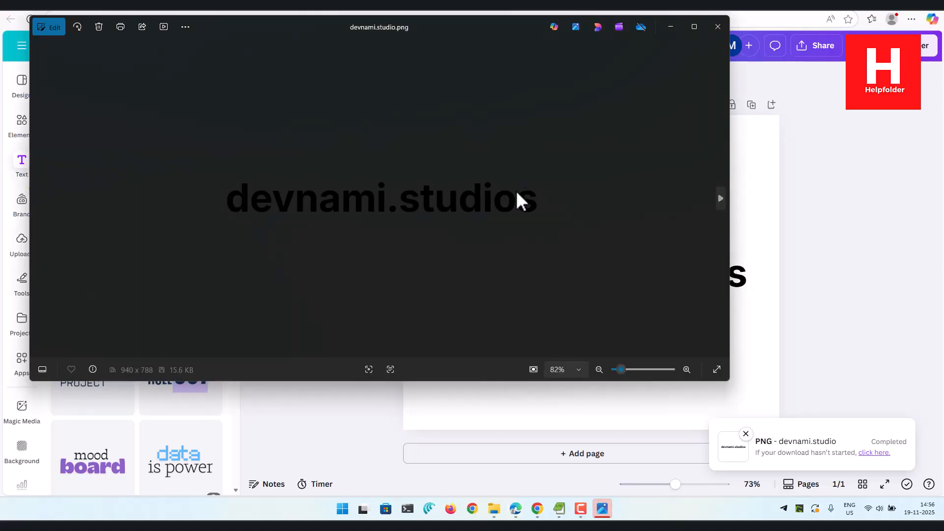
pyautogui.click(718, 26)
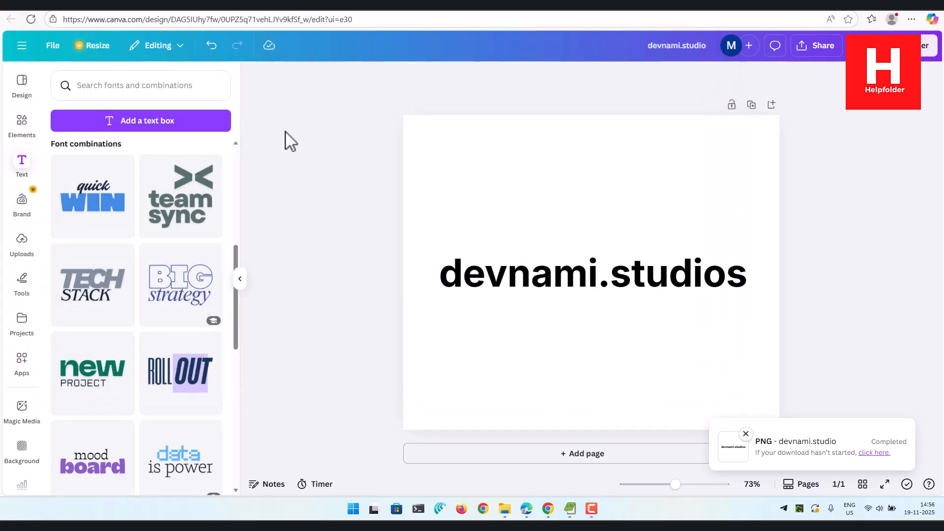
# Save the devnami.studio design to the account
pyautogui.click(49, 46)
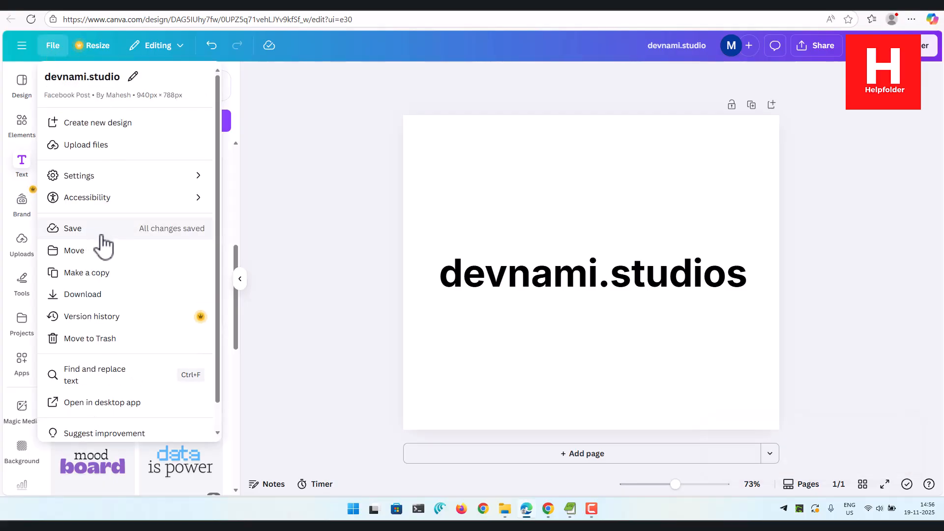
pyautogui.scroll(-1, 104, 244)
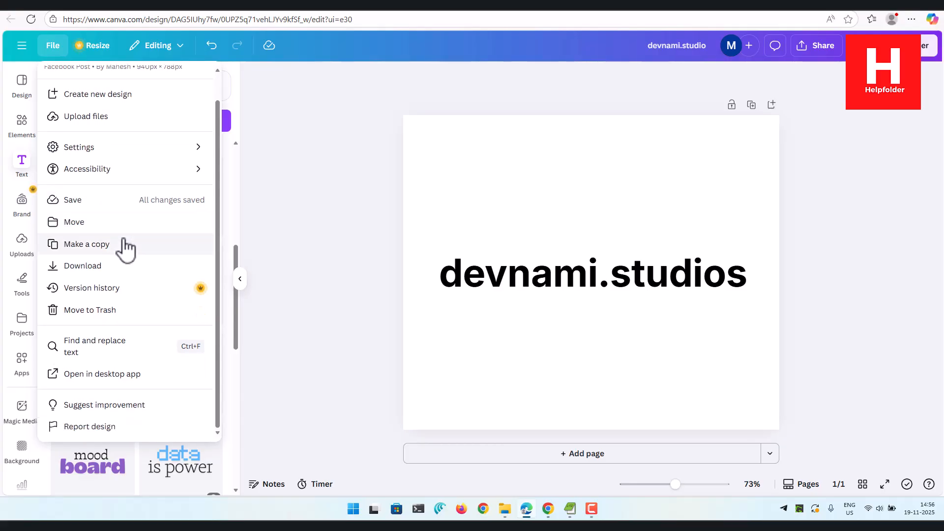
pyautogui.click(74, 202)
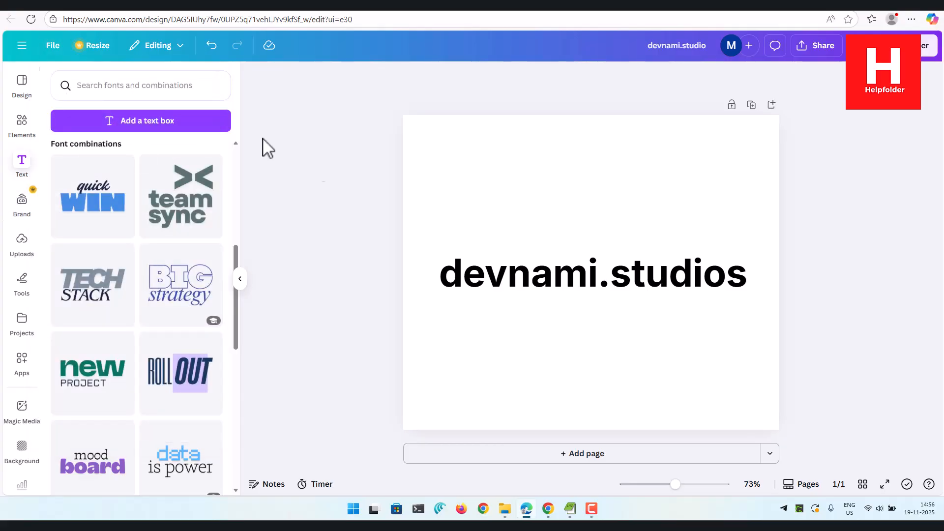
# Refresh the list of all projects, check it for the saved devnami.studio design and return to the open design
pyautogui.click(74, 3)
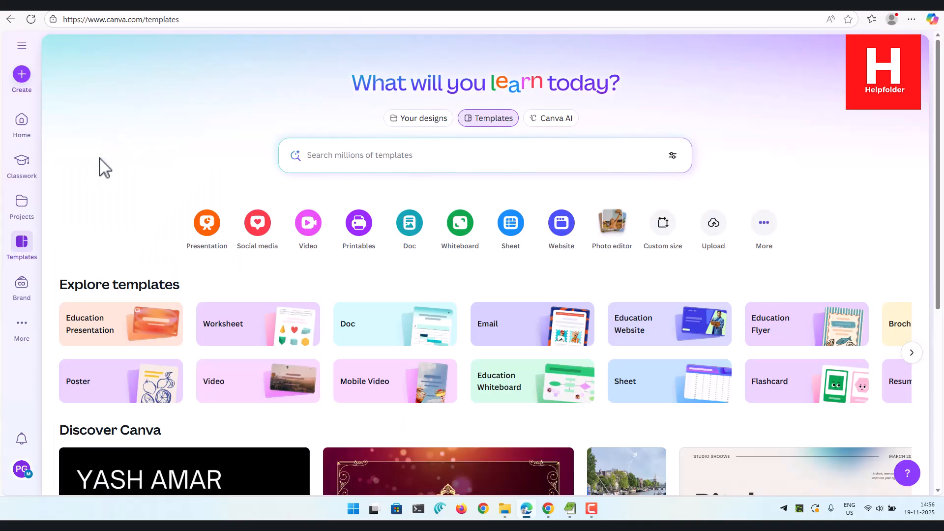
pyautogui.click(22, 201)
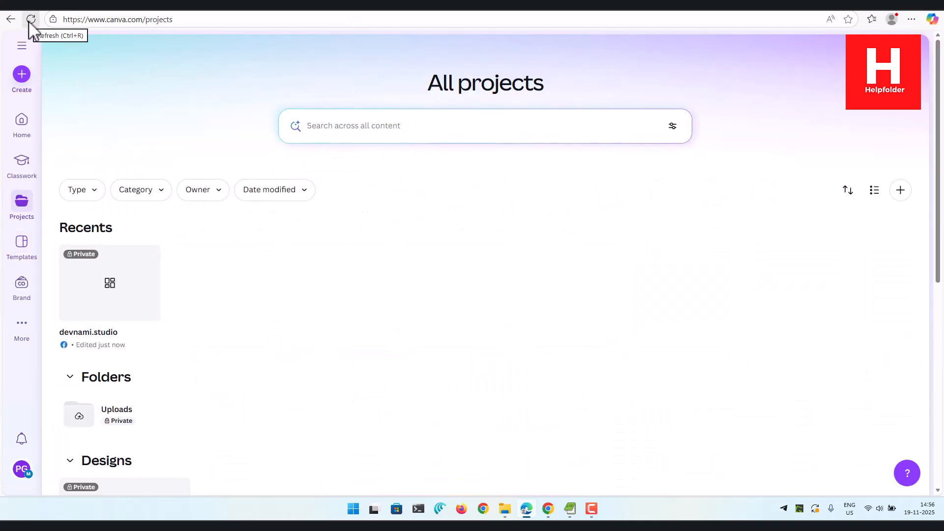
pyautogui.click(31, 19)
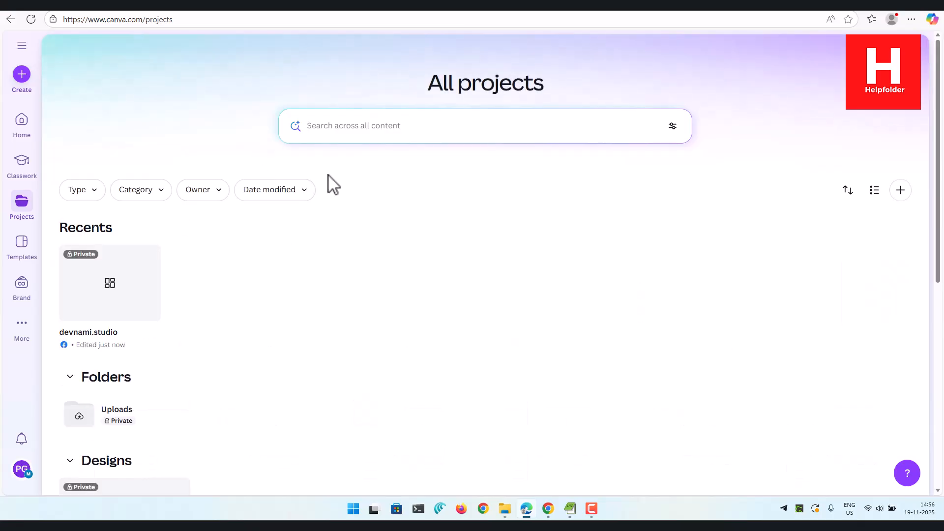
pyautogui.scroll(-4, 259, 335)
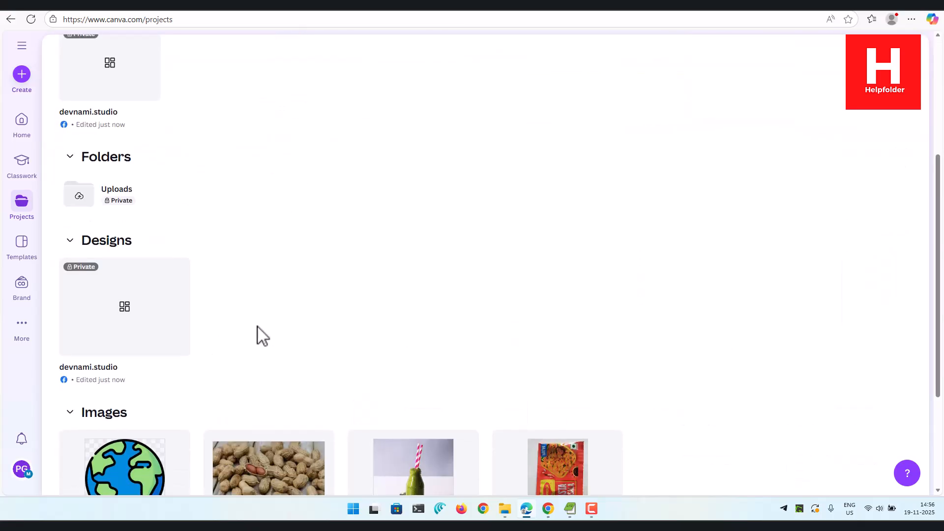
pyautogui.scroll(2, 259, 335)
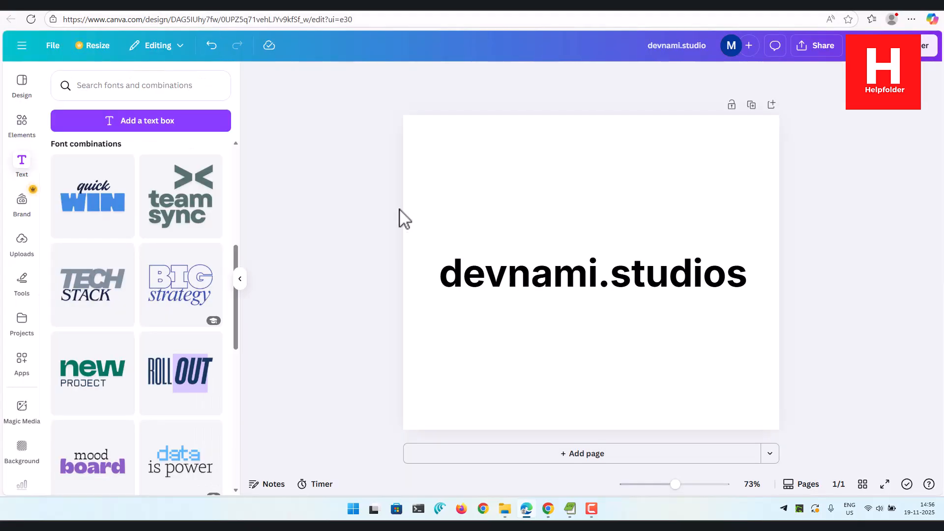
pyautogui.click(406, 205)
pyautogui.click(347, 199)
# Create a new blank social media design using the 940 × 788 px Facebook Post format
pyautogui.click(280, 5)
pyautogui.click(22, 80)
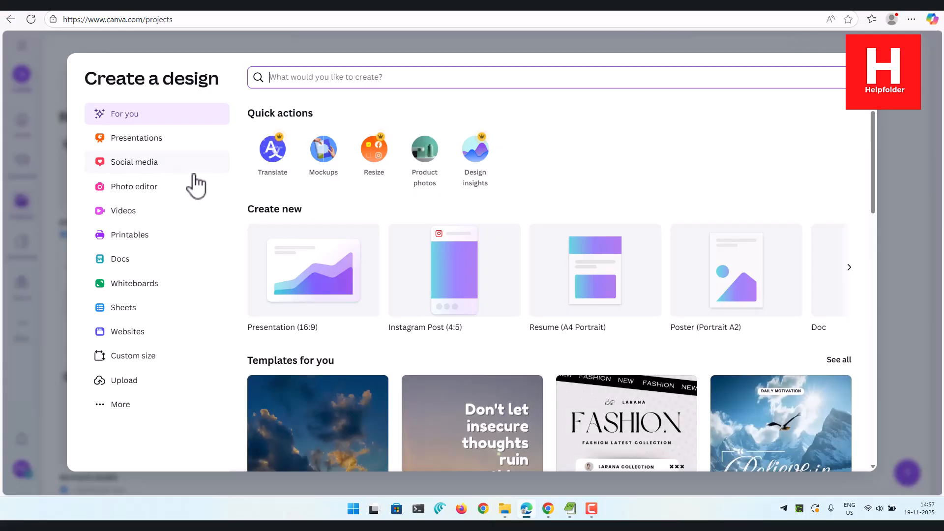
pyautogui.click(117, 165)
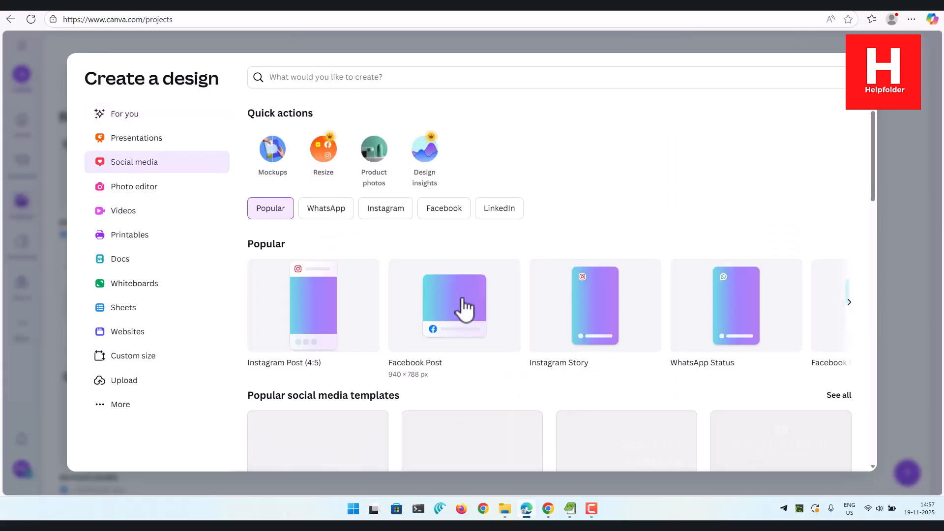
pyautogui.click(461, 306)
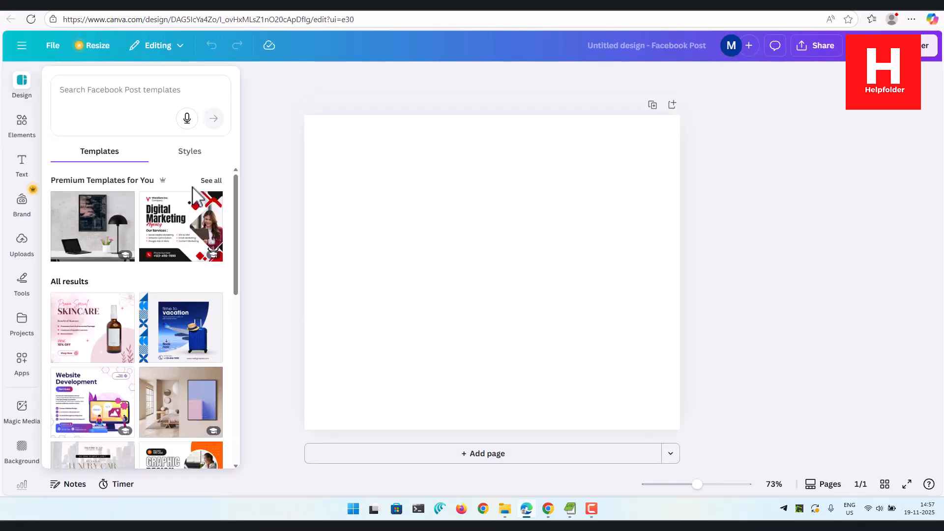
# Add the uploaded green smoothie photo to the blank page and set it as the page background
pyautogui.click(27, 256)
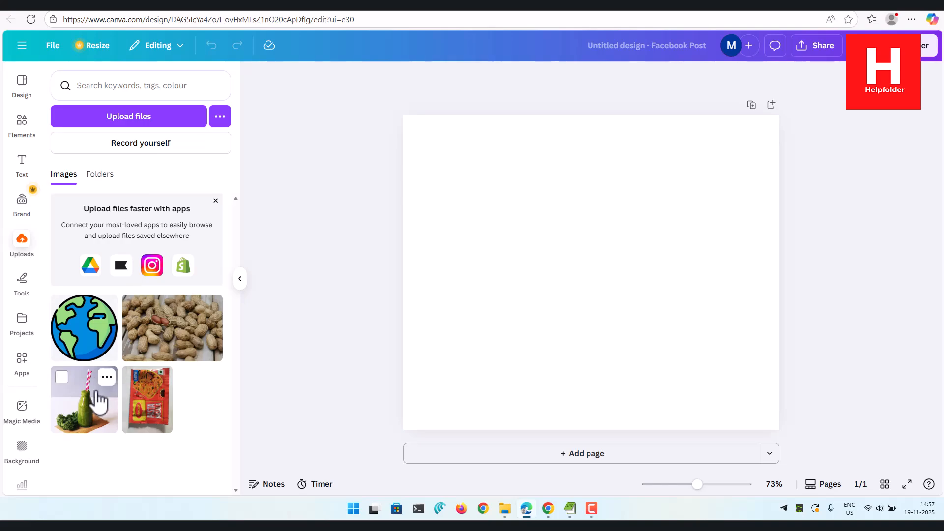
pyautogui.click(82, 379)
pyautogui.rightClick(532, 206)
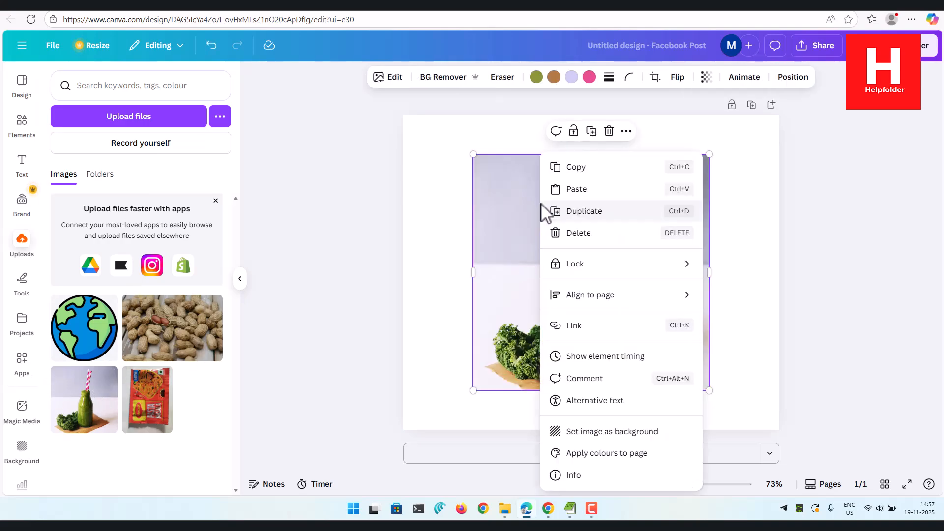
pyautogui.click(617, 434)
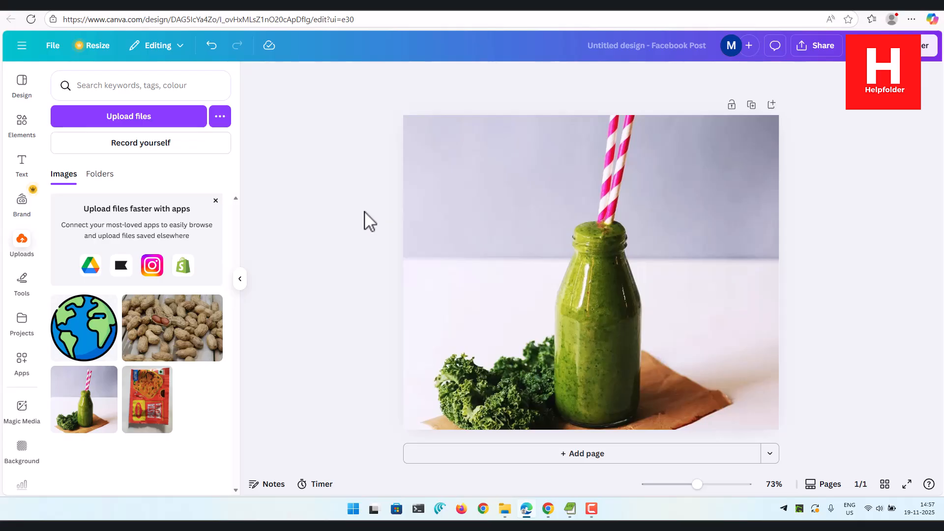
# Upload the devnami.studio PNG from the Downloads folder and place it, scaled down, in the upper-right corner of the smoothie photo
pyautogui.click(132, 119)
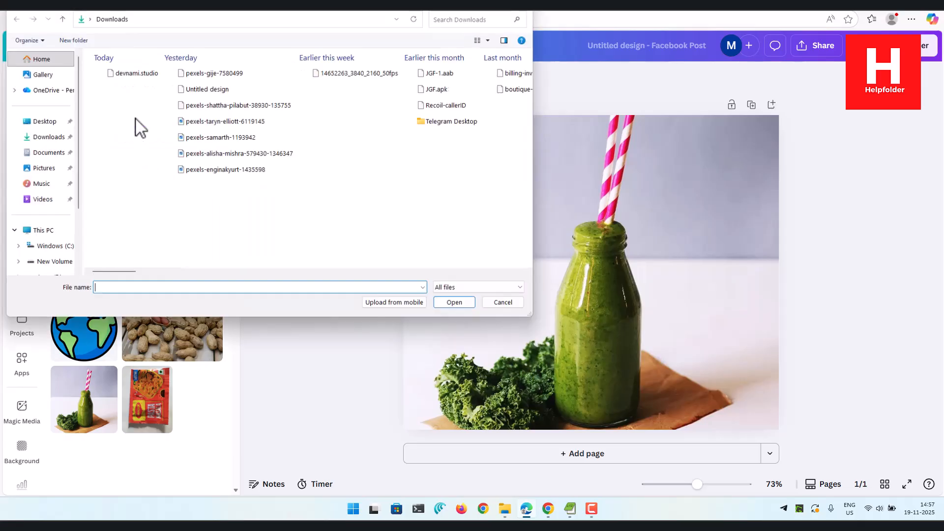
pyautogui.click(456, 304)
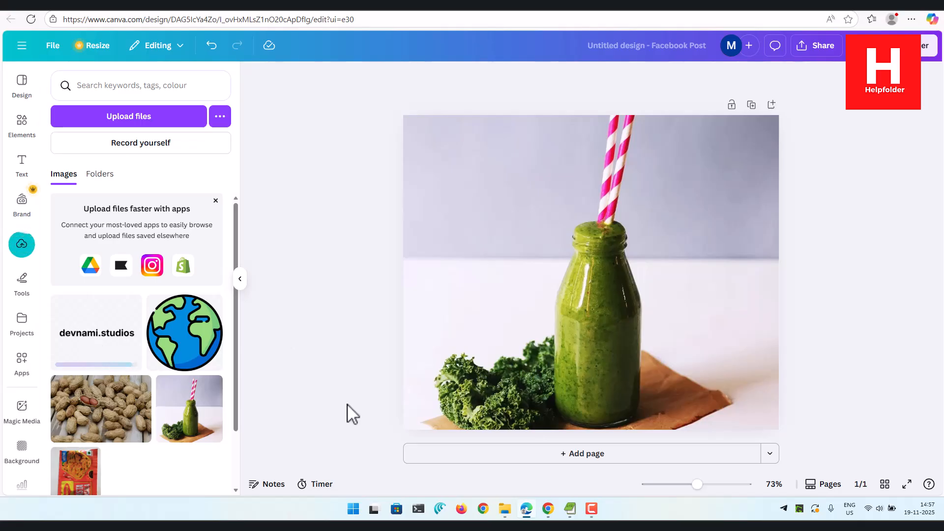
pyautogui.click(88, 337)
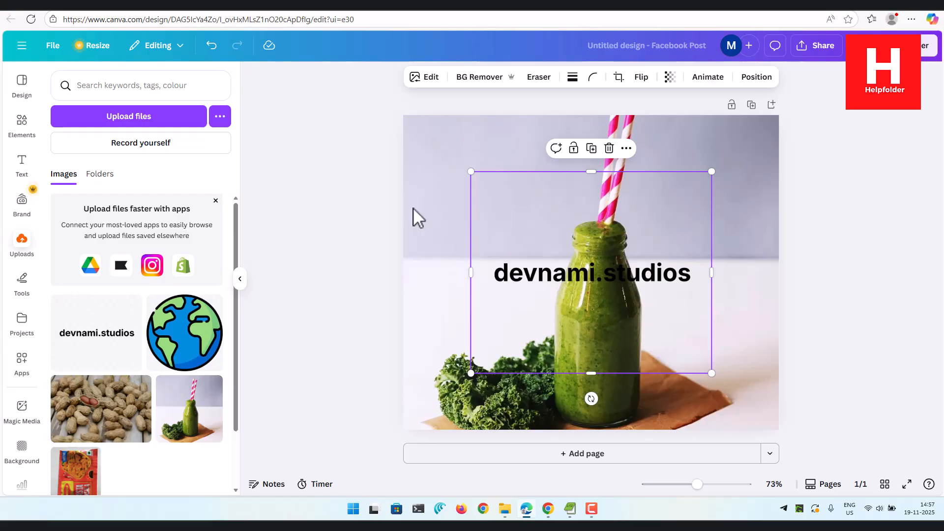
pyautogui.moveTo(711, 373); pyautogui.dragTo(664, 181)
pyautogui.click(362, 159)
# Set the transparency of the devnami.studios logo on the photo to 39
pyautogui.click(723, 153)
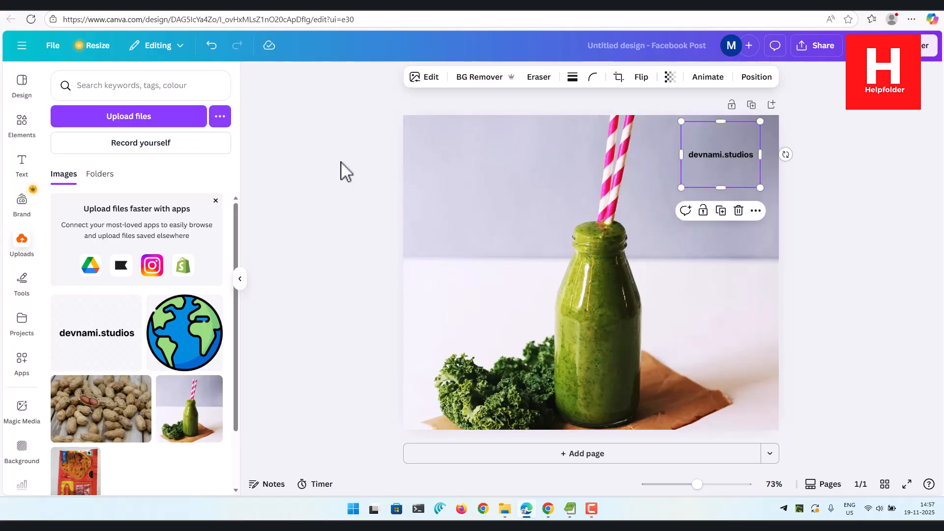
pyautogui.click(671, 77)
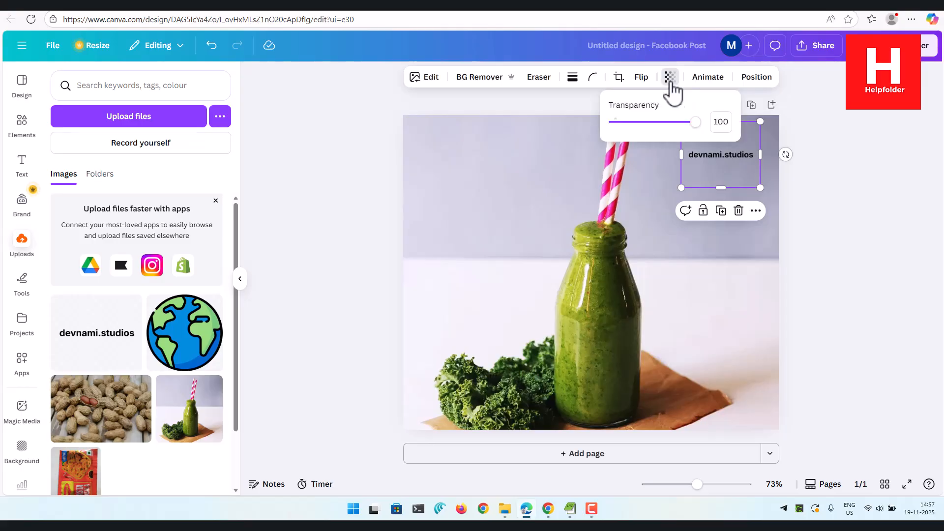
pyautogui.moveTo(697, 122); pyautogui.dragTo(648, 132)
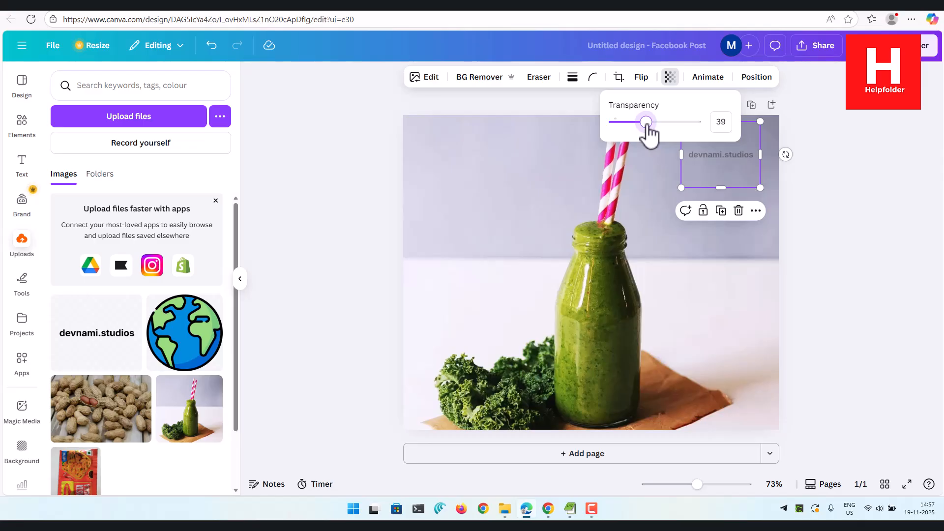
pyautogui.click(350, 136)
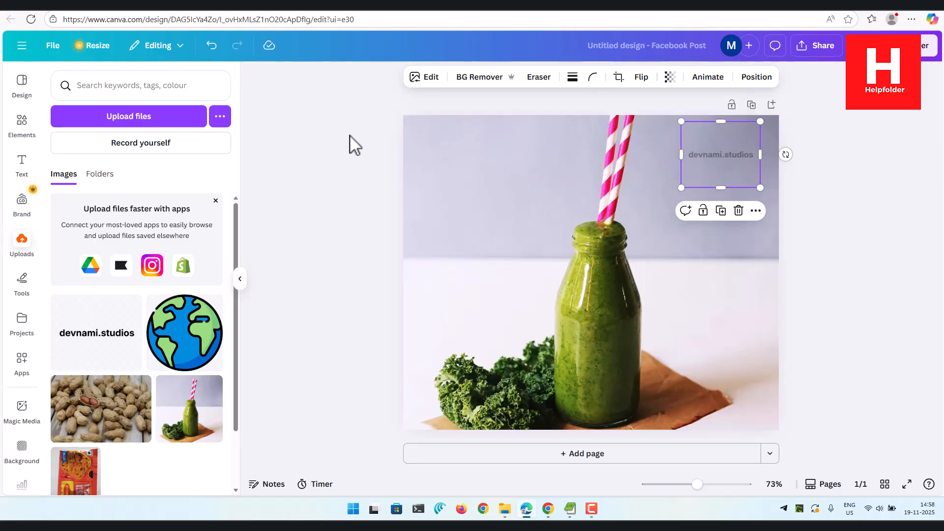
pyautogui.click(871, 181)
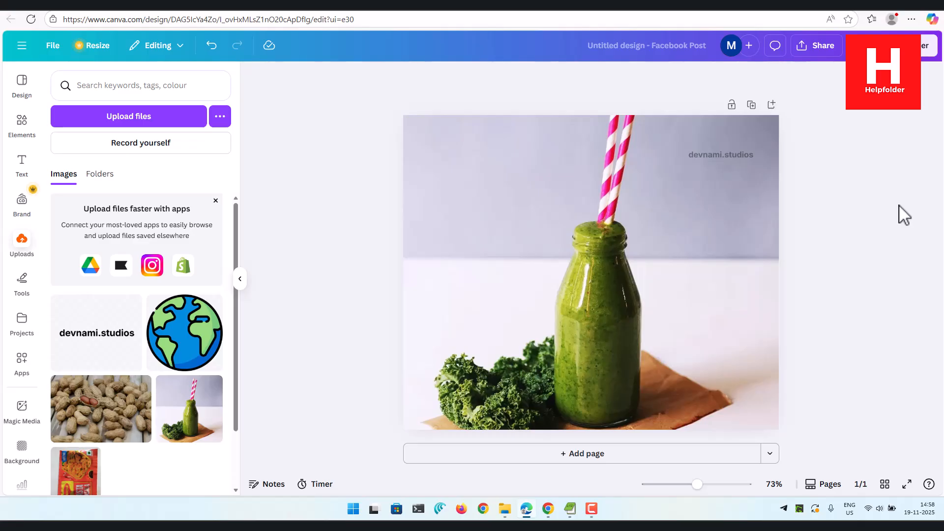
# Download the watermarked smoothie design as a PNG at size 1, 940 × 788 px
pyautogui.click(814, 47)
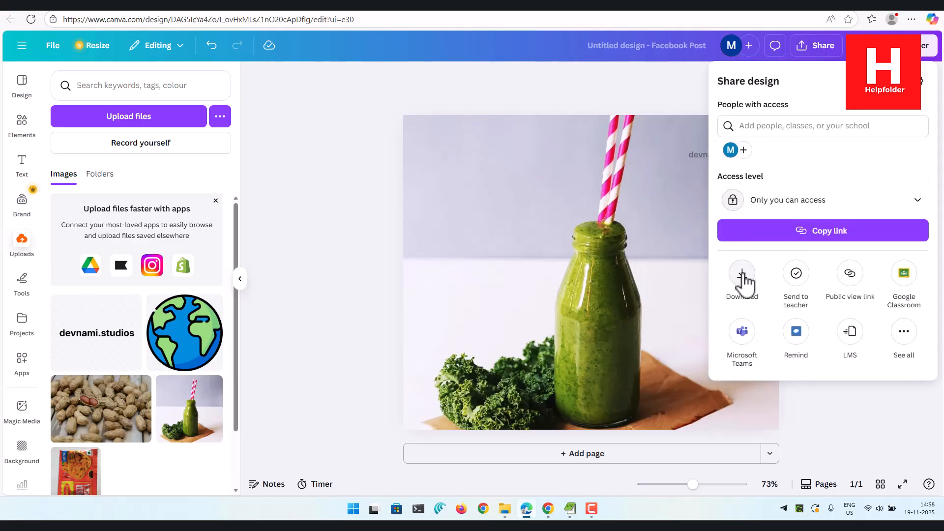
pyautogui.click(333, 194)
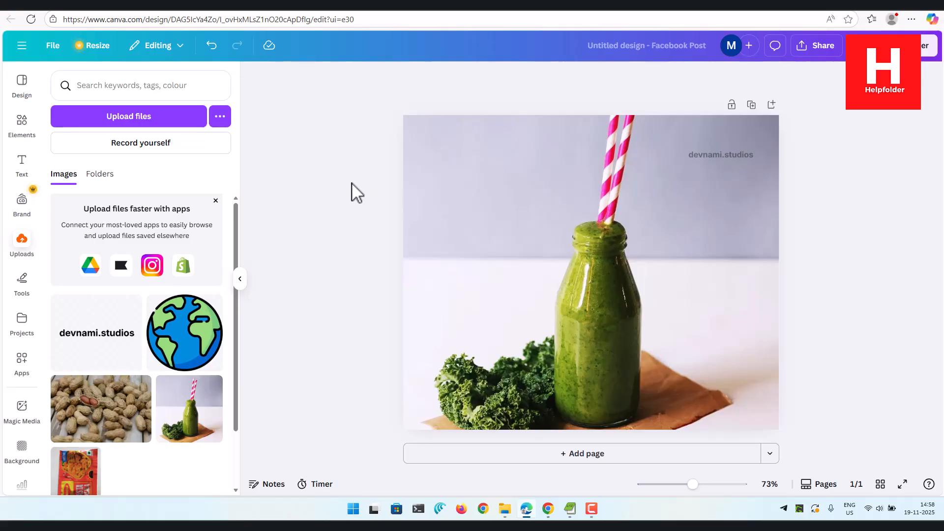
pyautogui.click(827, 46)
pyautogui.click(739, 286)
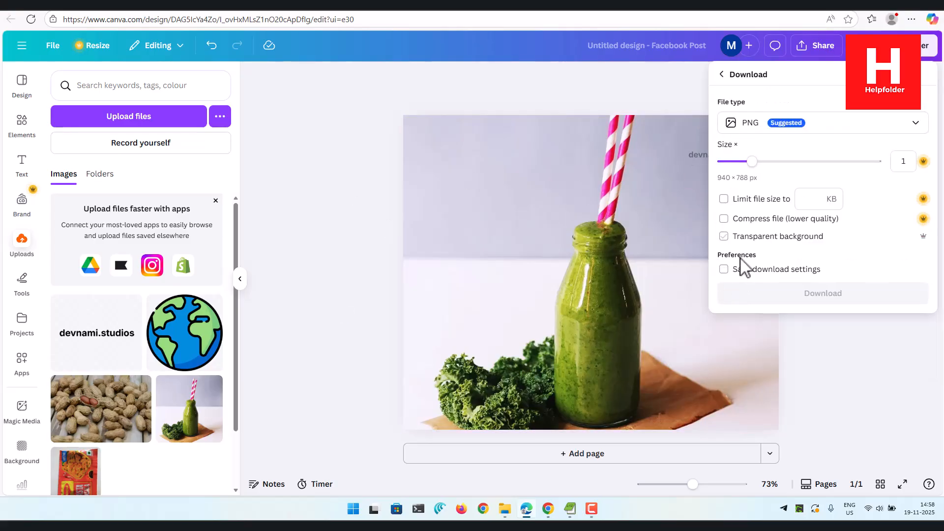
pyautogui.click(809, 295)
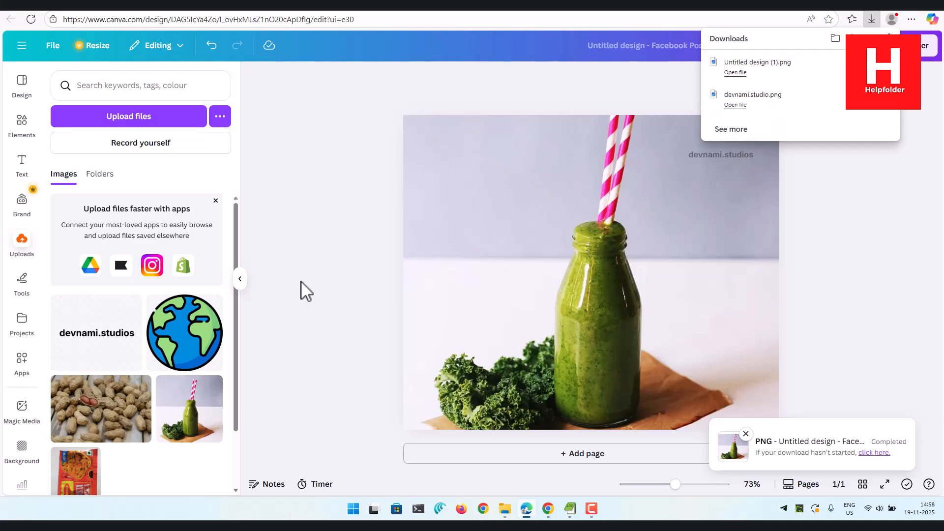
# Open the downloaded Untitled design (1) PNG from the Downloads folder, check its watermark in the image viewer and close it
pyautogui.click(818, 78)
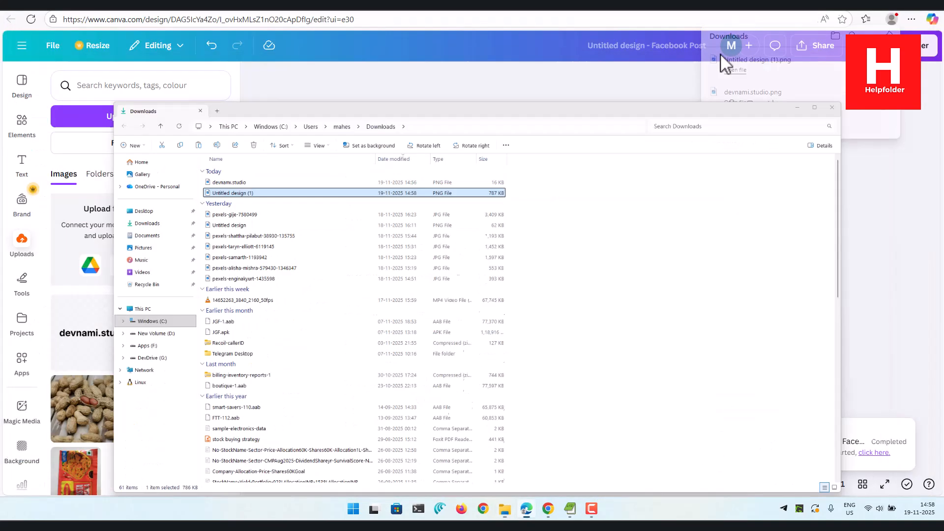
pyautogui.click(724, 60)
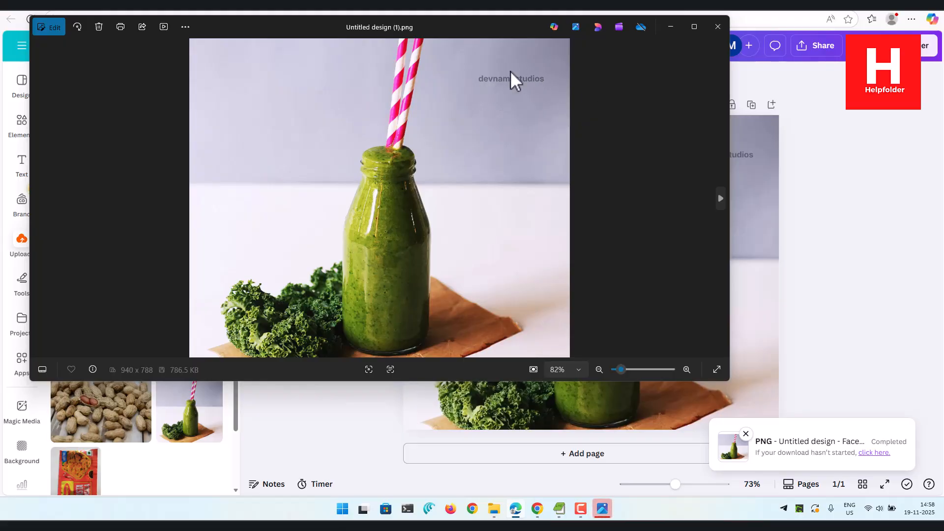
pyautogui.click(717, 27)
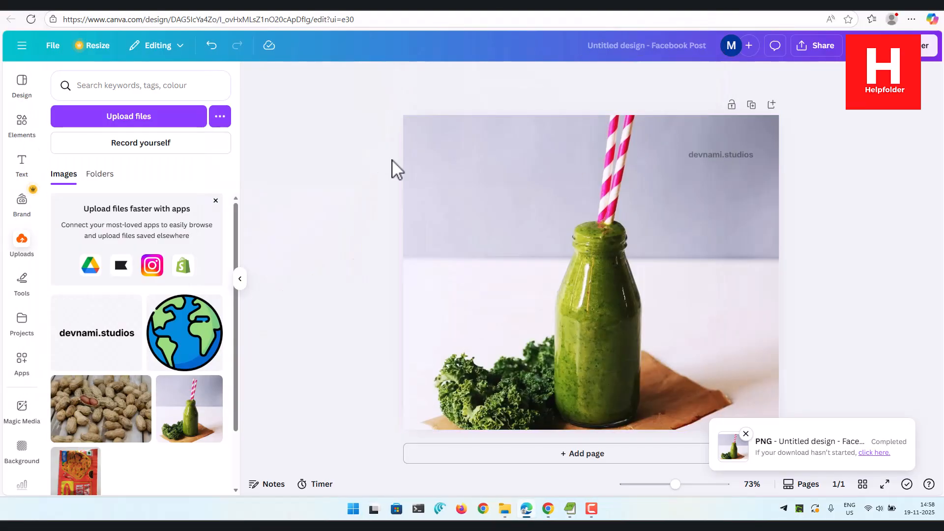